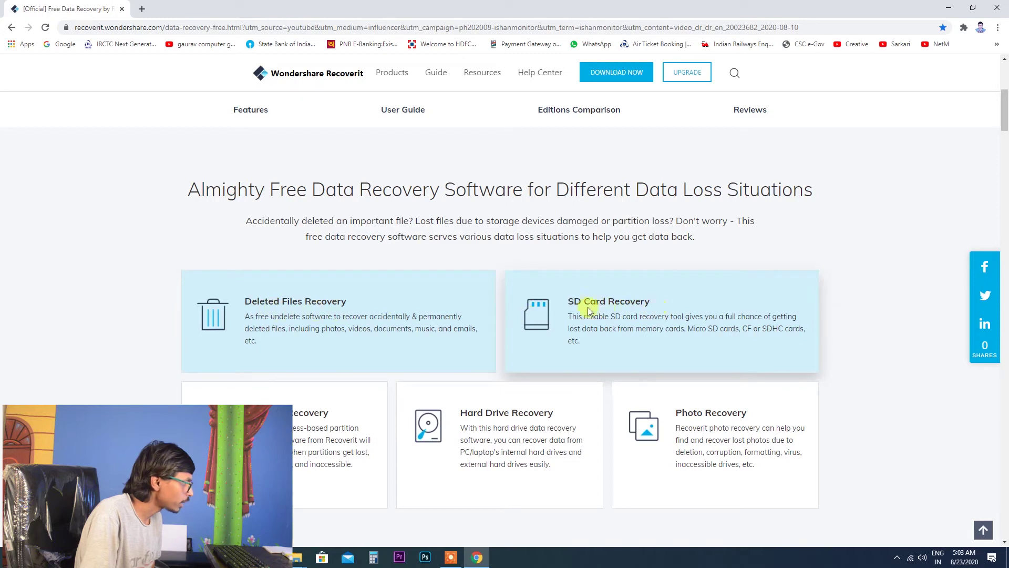
- Review the Recoverit Free page's recovery situations, supported file types and additional features
scroll(641, 314, "down", 1)
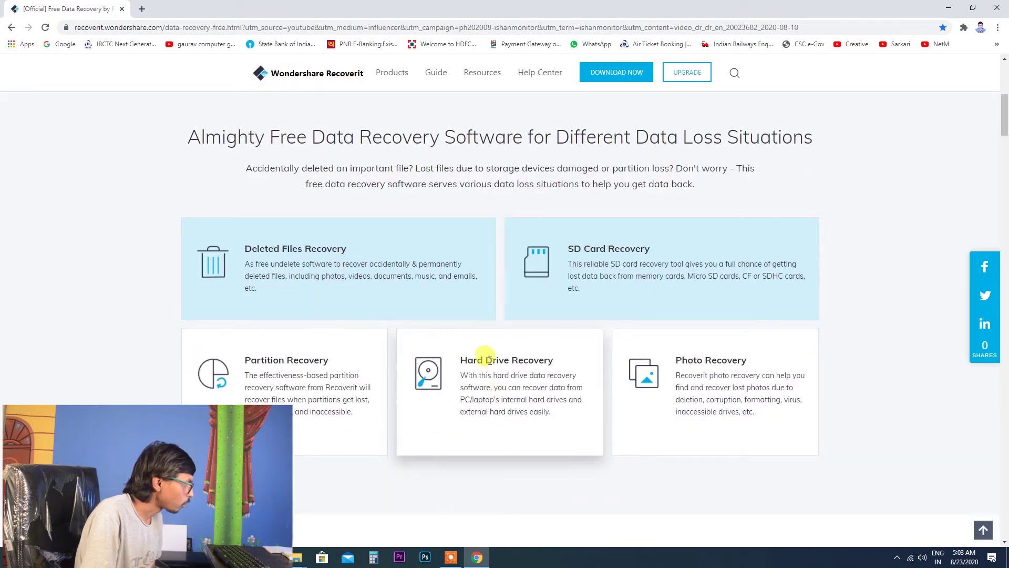
scroll(755, 363, "down", 1)
scroll(755, 362, "down", 10)
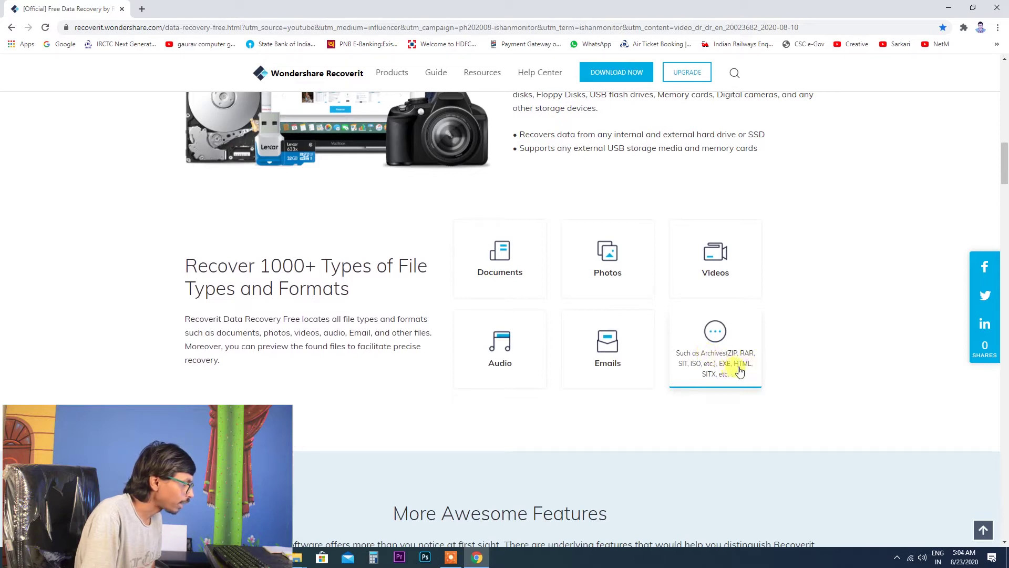
scroll(702, 366, "down", 1)
scroll(700, 365, "down", 6)
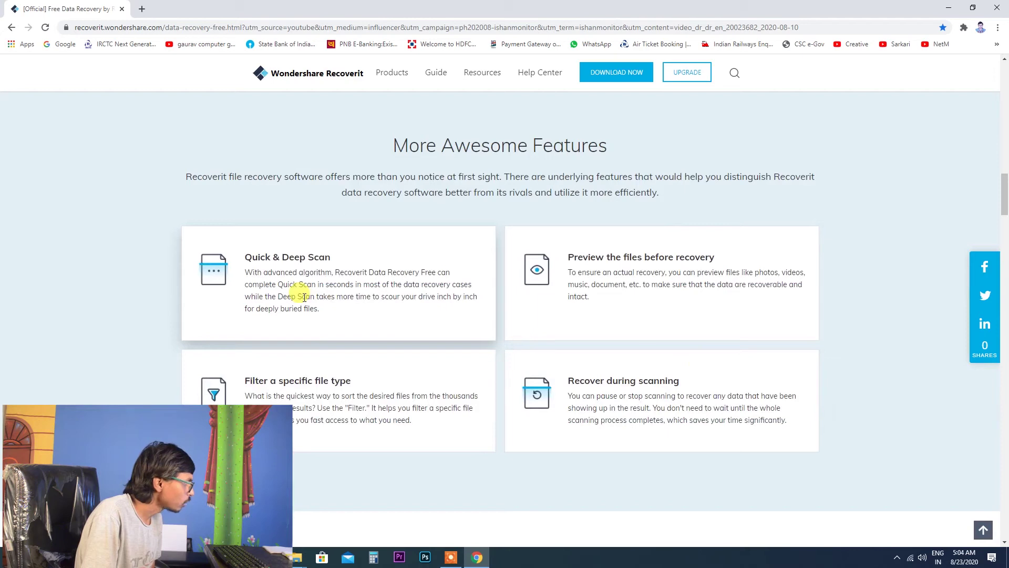
scroll(436, 385, "up", 9)
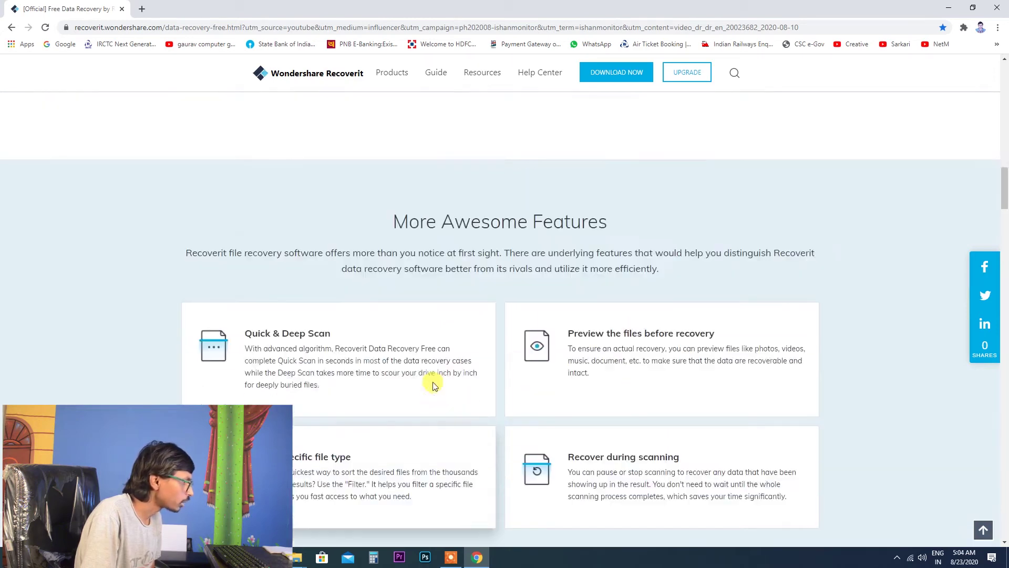
scroll(435, 386, "up", 12)
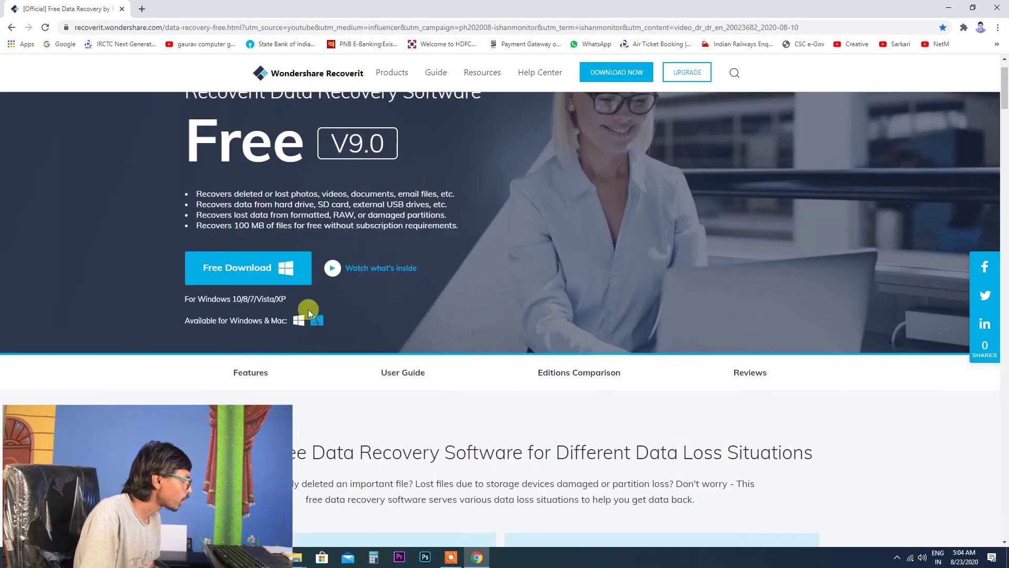
- Download the free Windows version of Recoverit, install it from the downloaded setup file, and minimize the browser
left_click(263, 270)
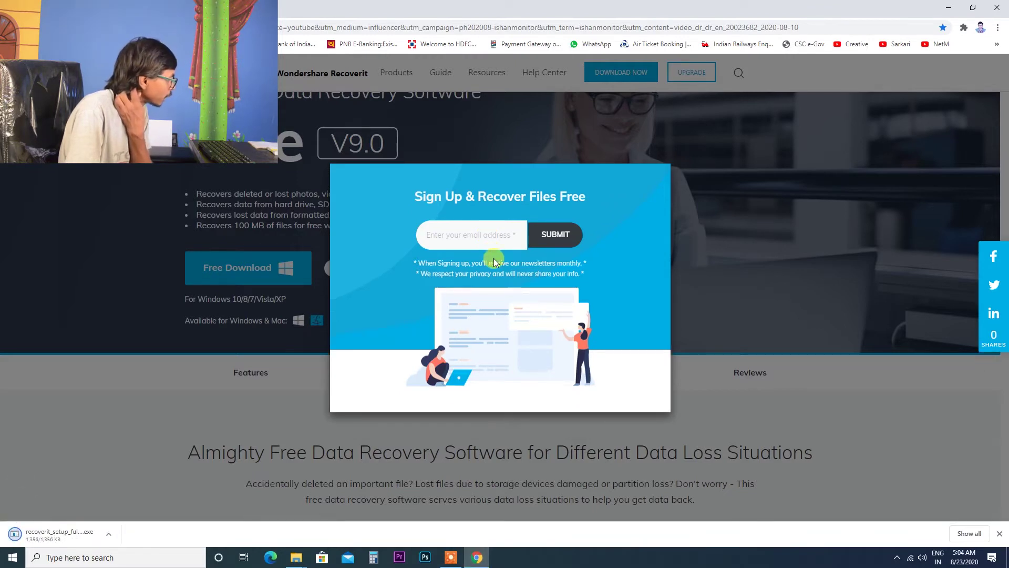
left_click(47, 535)
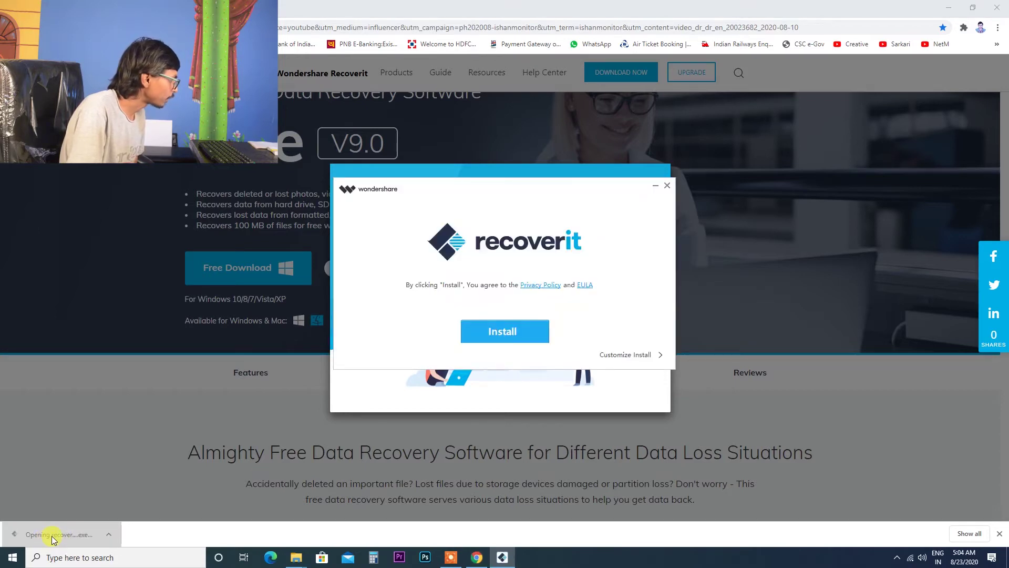
left_click(505, 332)
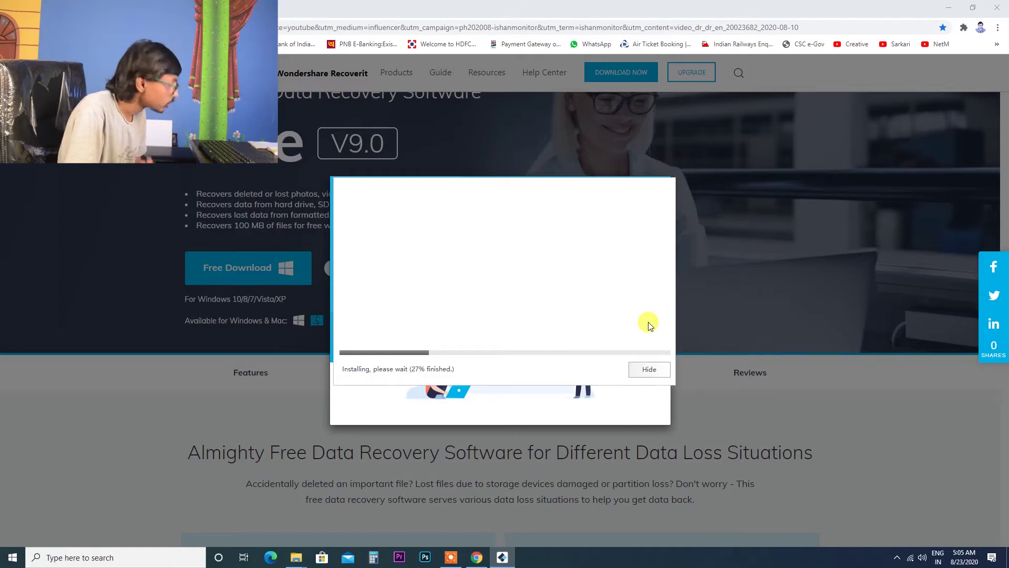
left_click(947, 10)
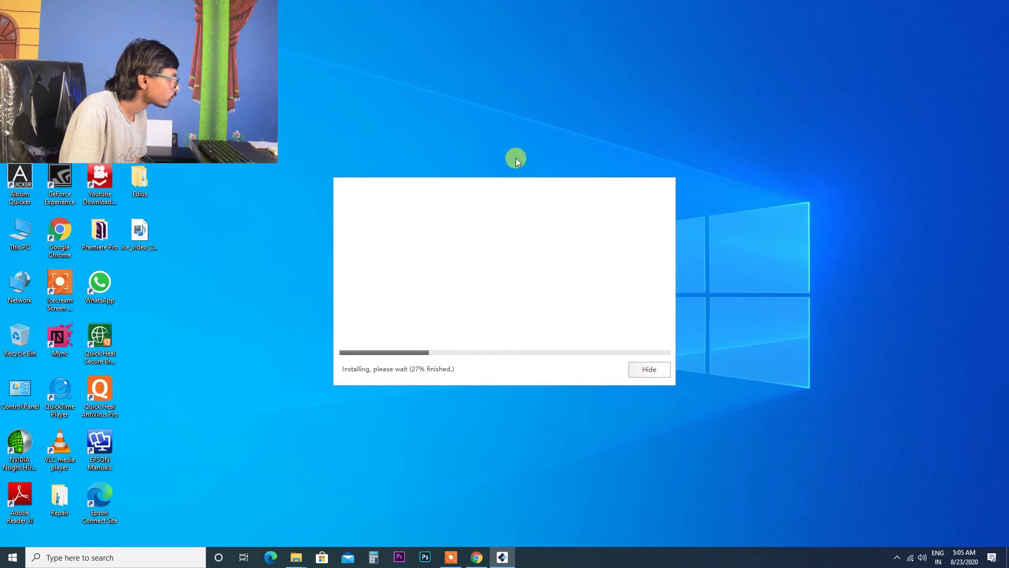
right_click(883, 140)
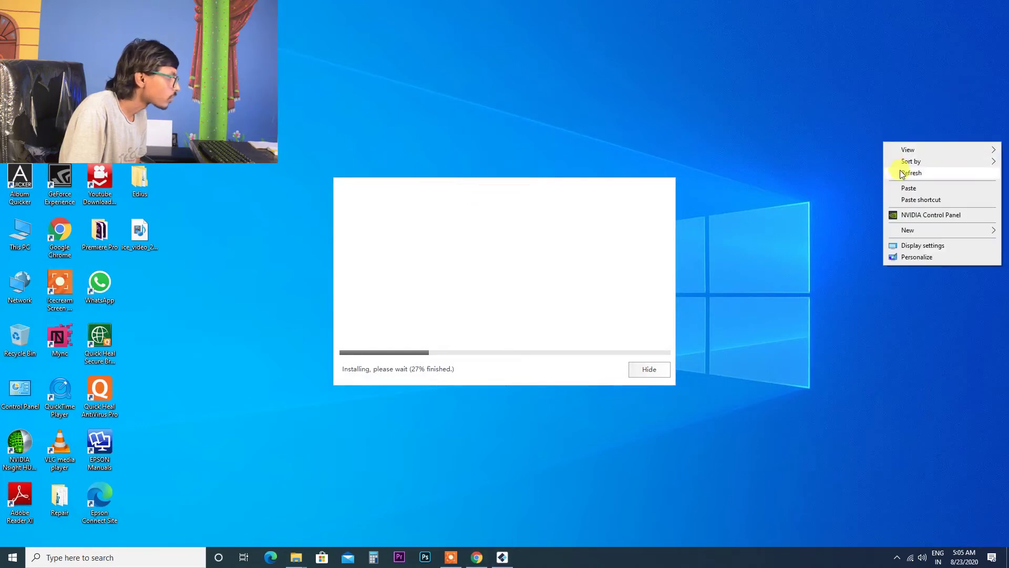
left_click(893, 171)
right_click(875, 161)
left_click(895, 193)
right_click(835, 159)
left_click(851, 193)
right_click(828, 178)
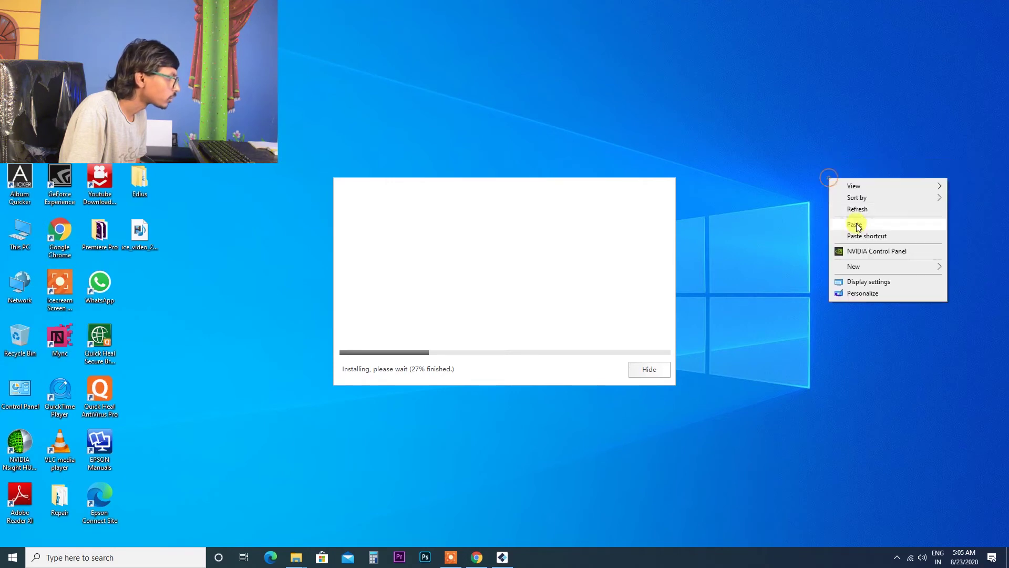
left_click(851, 209)
right_click(831, 190)
left_click(856, 220)
right_click(835, 206)
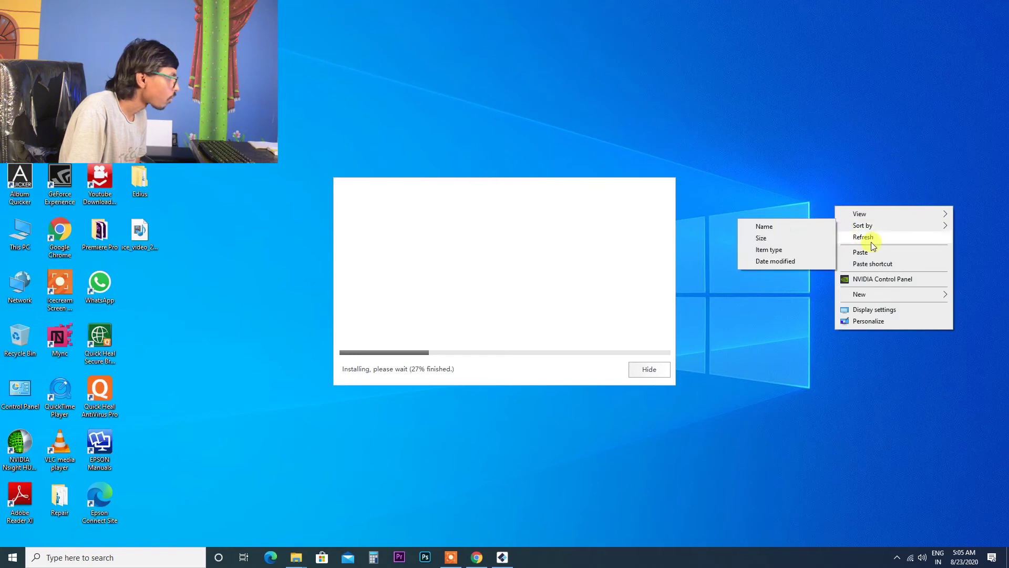
left_click(868, 236)
right_click(835, 220)
left_click(863, 250)
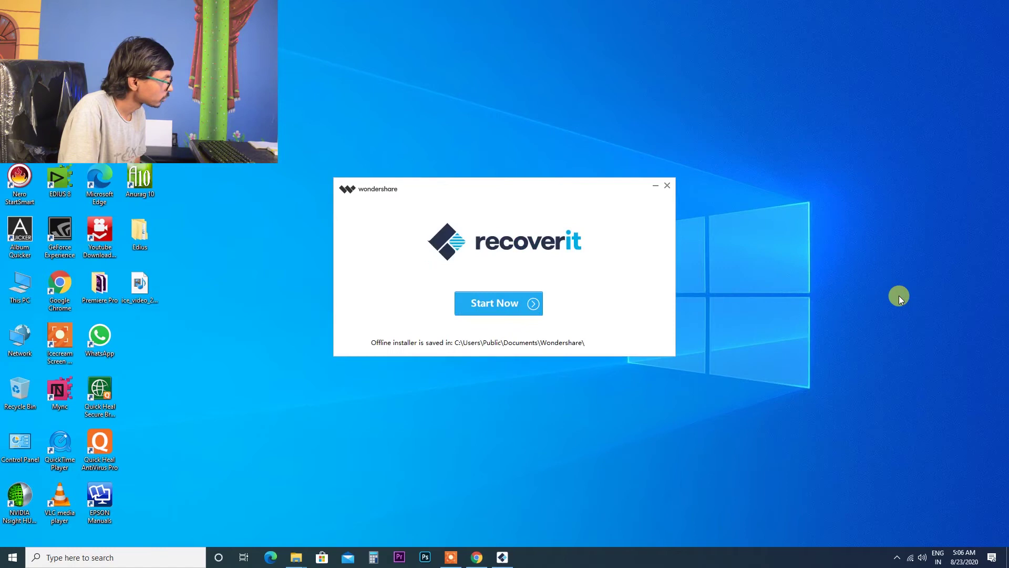
- Launch Recoverit from the finished installer and minimize the browser window that opens with it
left_click(502, 305)
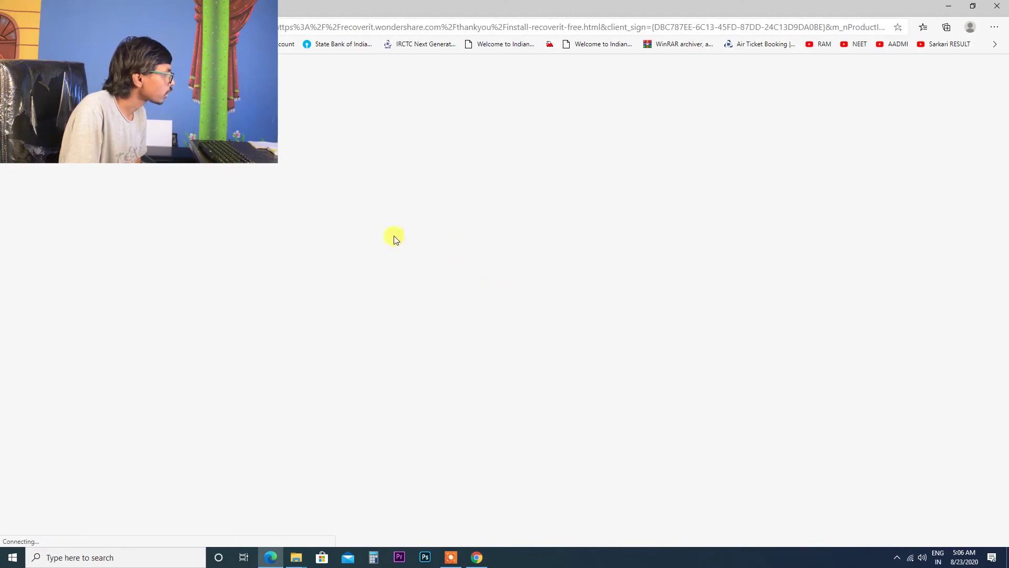
left_click(950, 9)
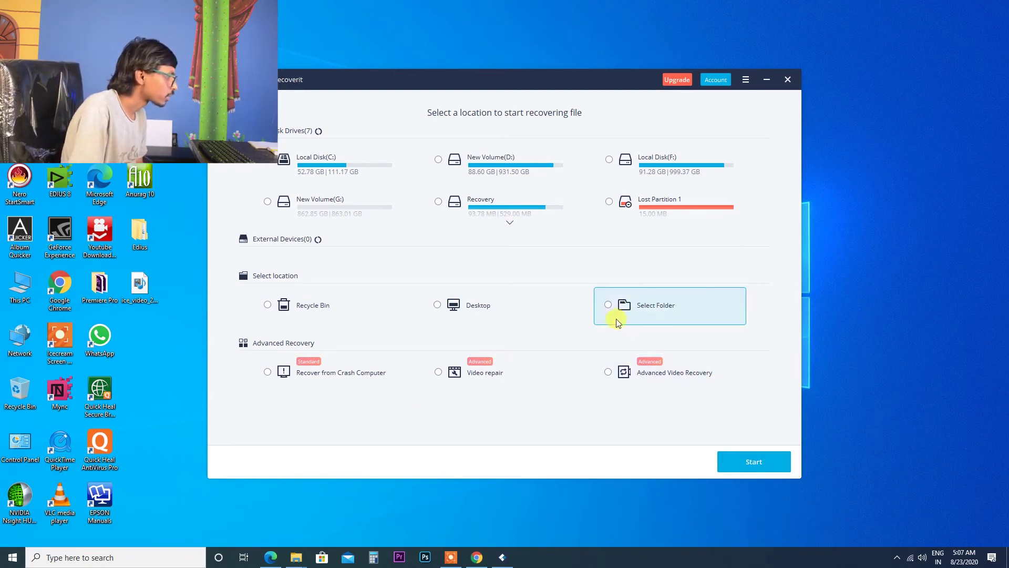
- Check the contents of New Volume (G:) in File Explorer and start a Recoverit scan of that drive
double_click(21, 289)
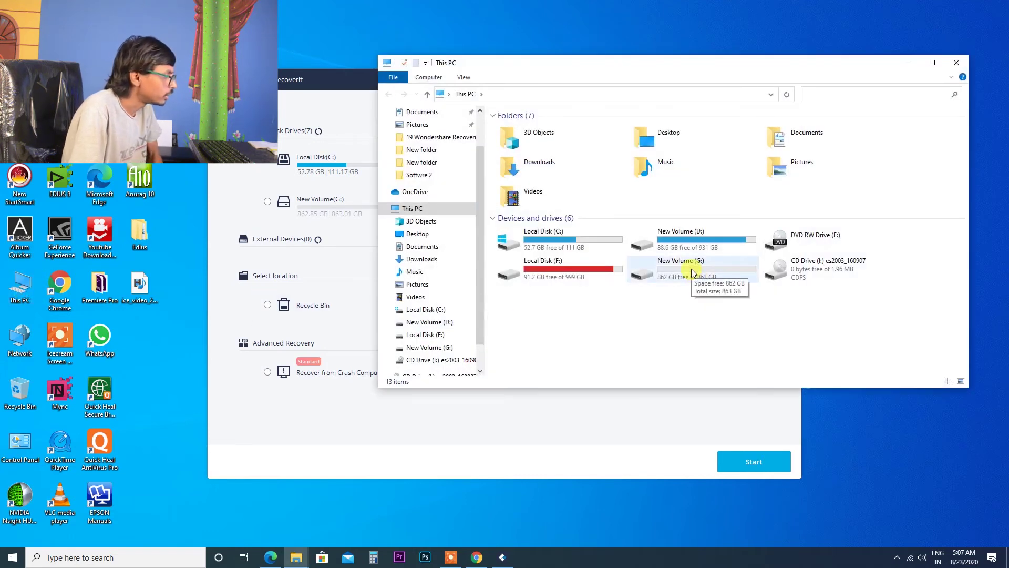
left_click(691, 270)
double_click(692, 270)
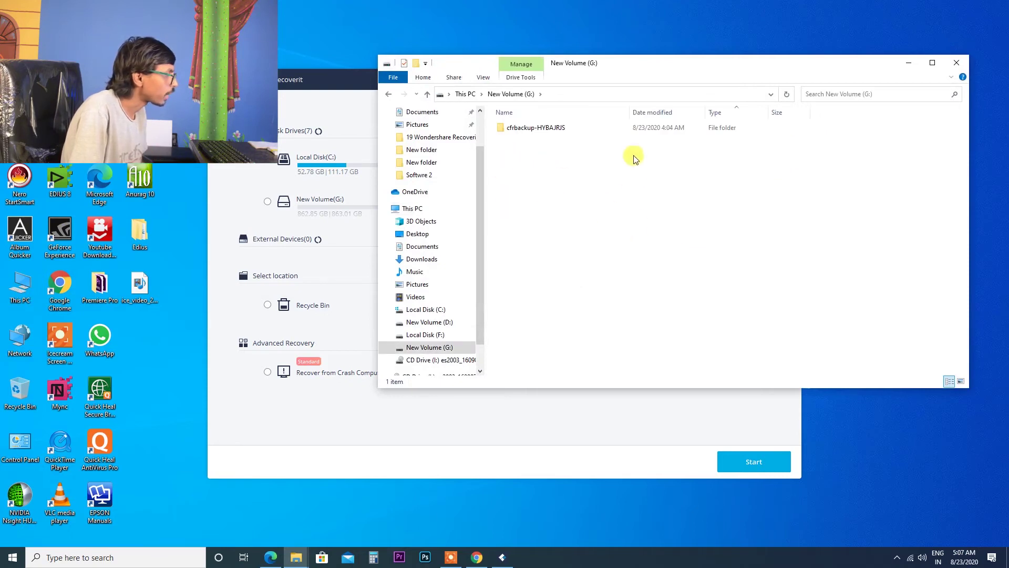
scroll(477, 172, "up", 2)
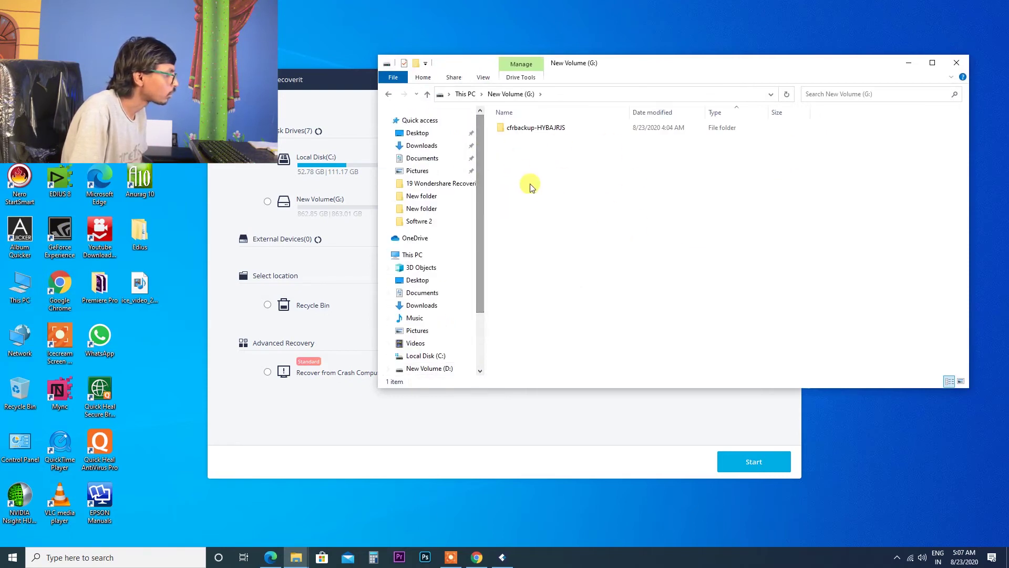
left_click(954, 64)
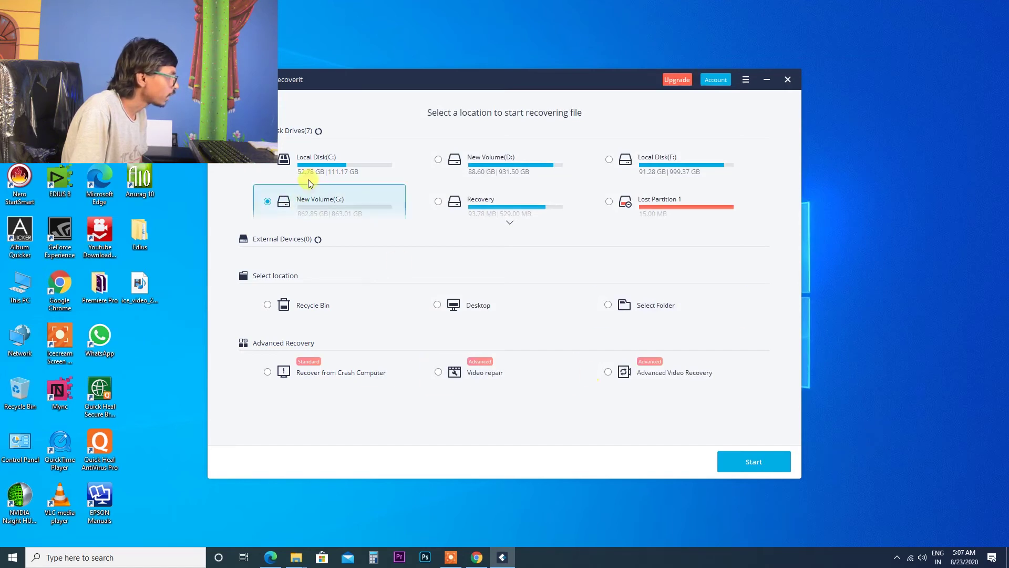
left_click(759, 465)
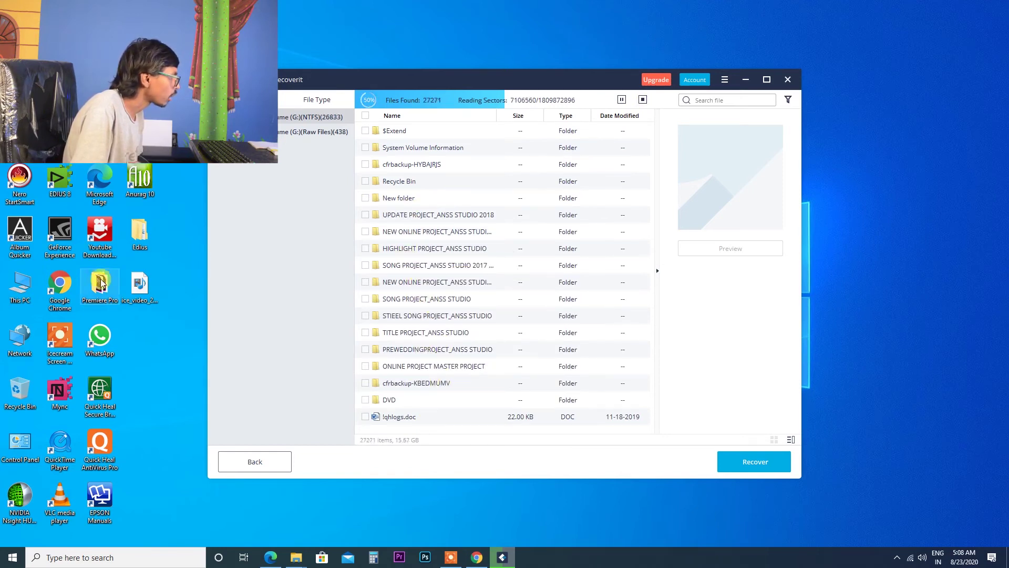
- Reopen New Volume (G:) in File Explorer to compare its contents with the scan results
double_click(27, 284)
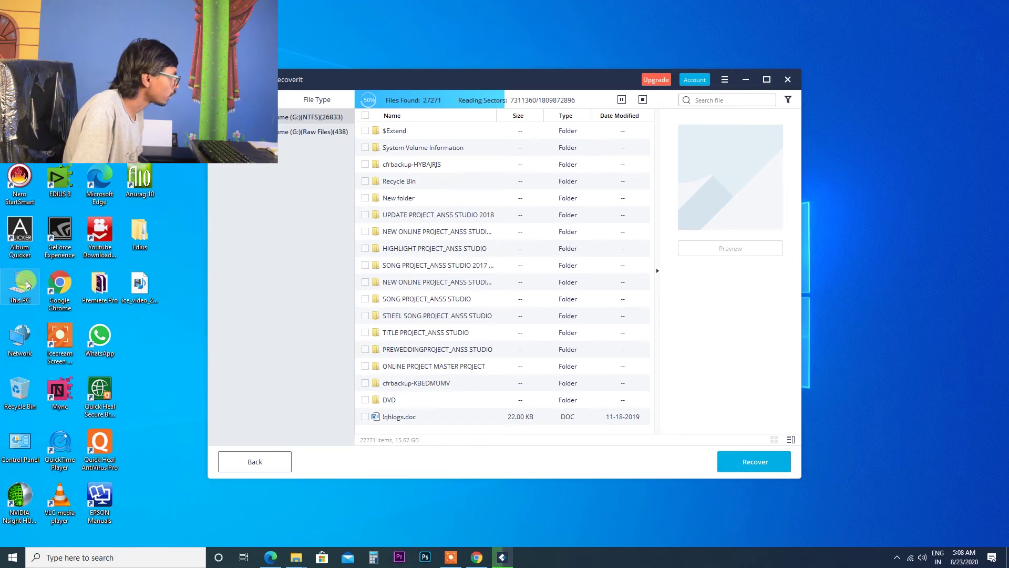
left_click(683, 292)
double_click(683, 292)
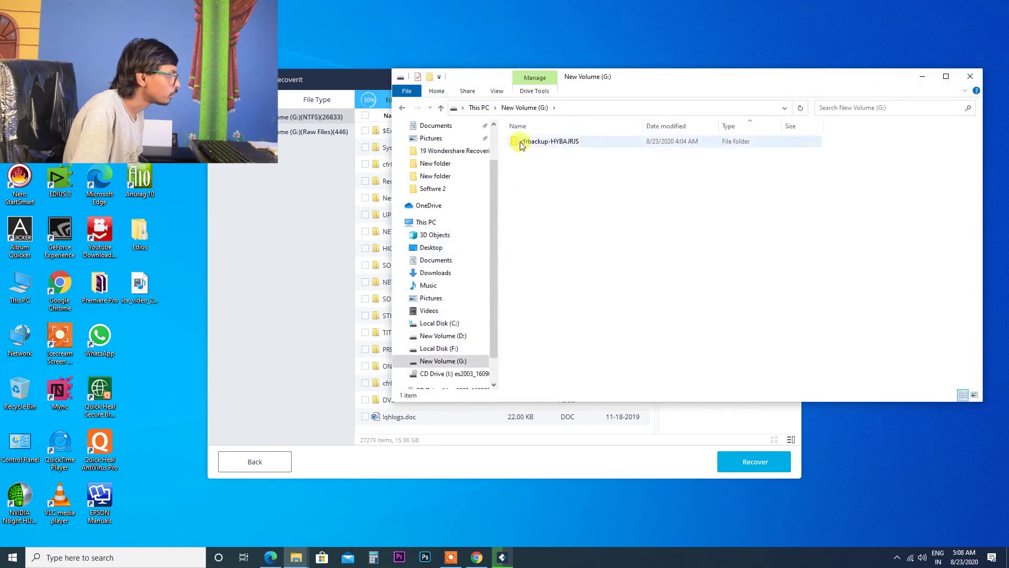
left_click(972, 77)
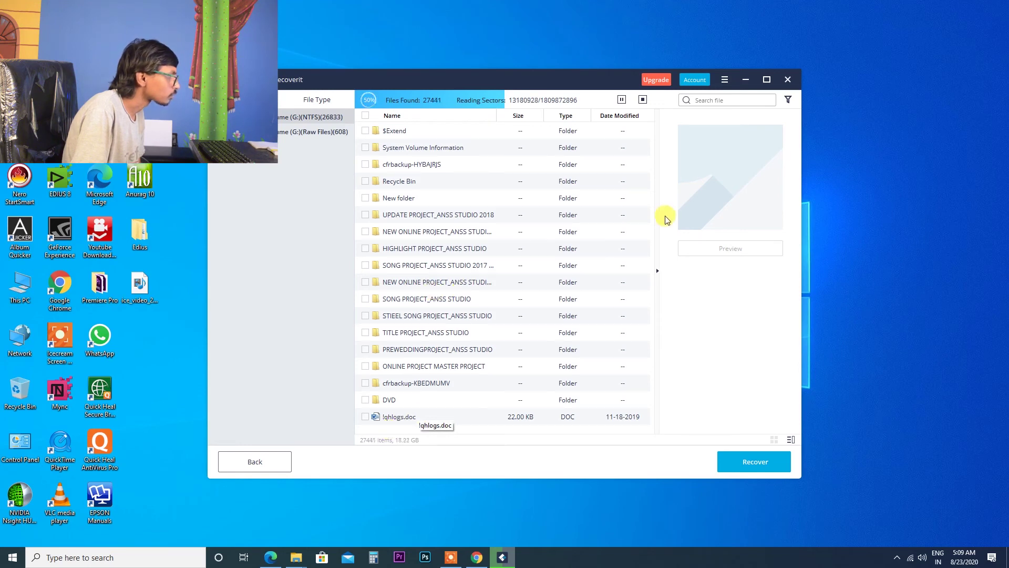
- Collapse the preview pane beside the scan results, stop the running scan and dismiss the scan summary
left_click(658, 272)
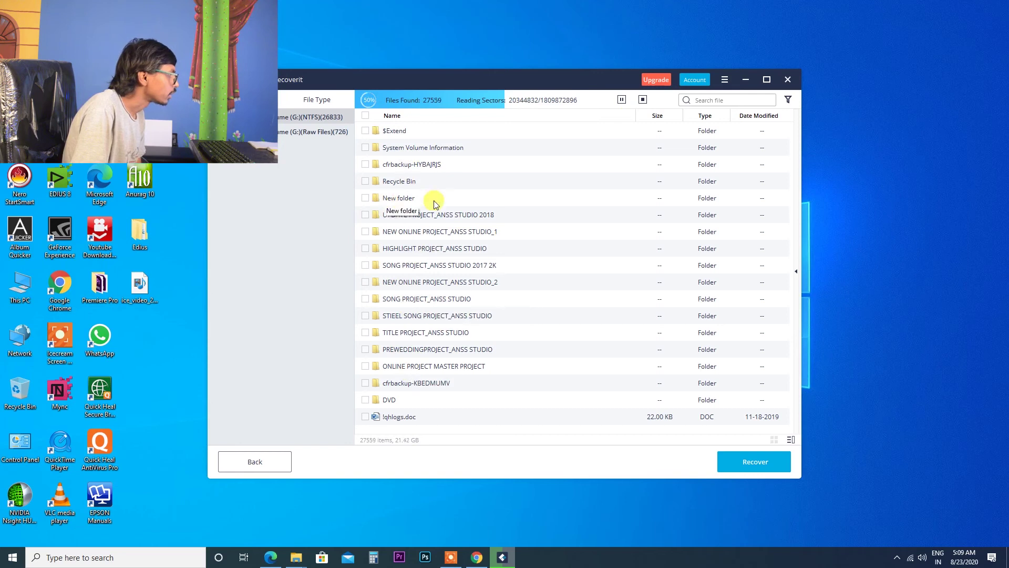
left_click(366, 181)
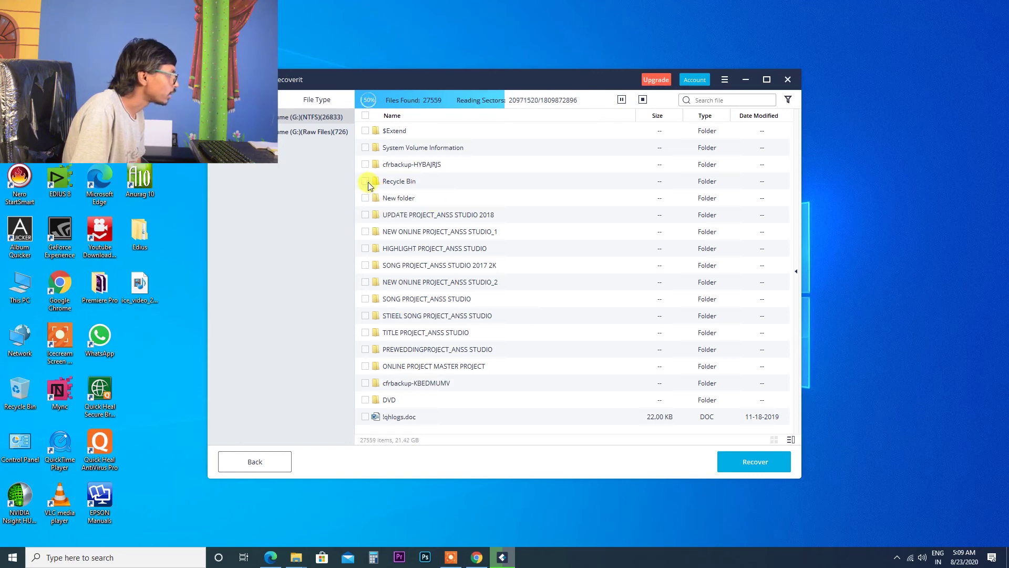
left_click(642, 99)
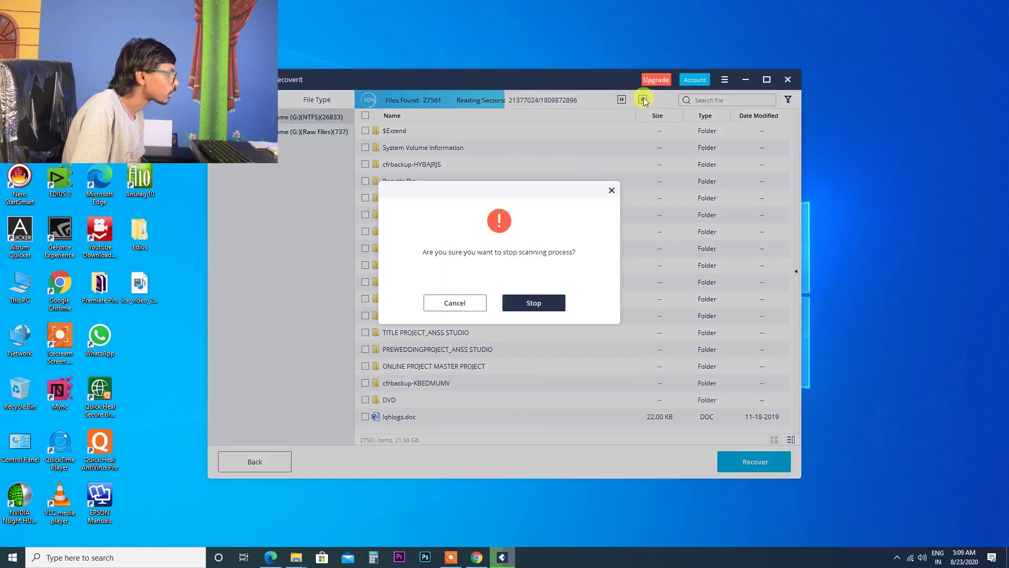
left_click(531, 299)
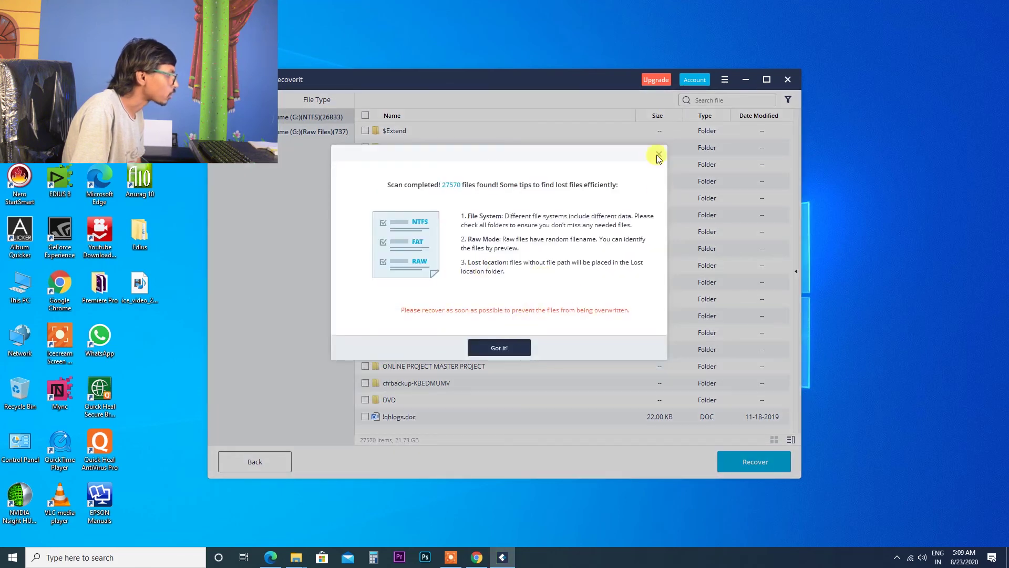
left_click(659, 154)
- Try to recover the found New folder and Recycle Bin folders with the free version
left_click(366, 198)
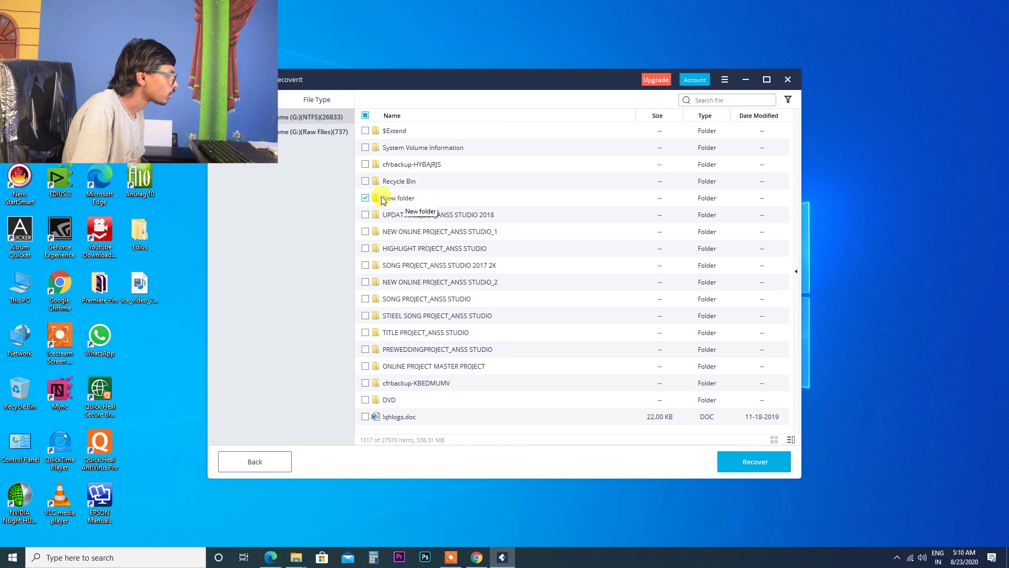
left_click(365, 181)
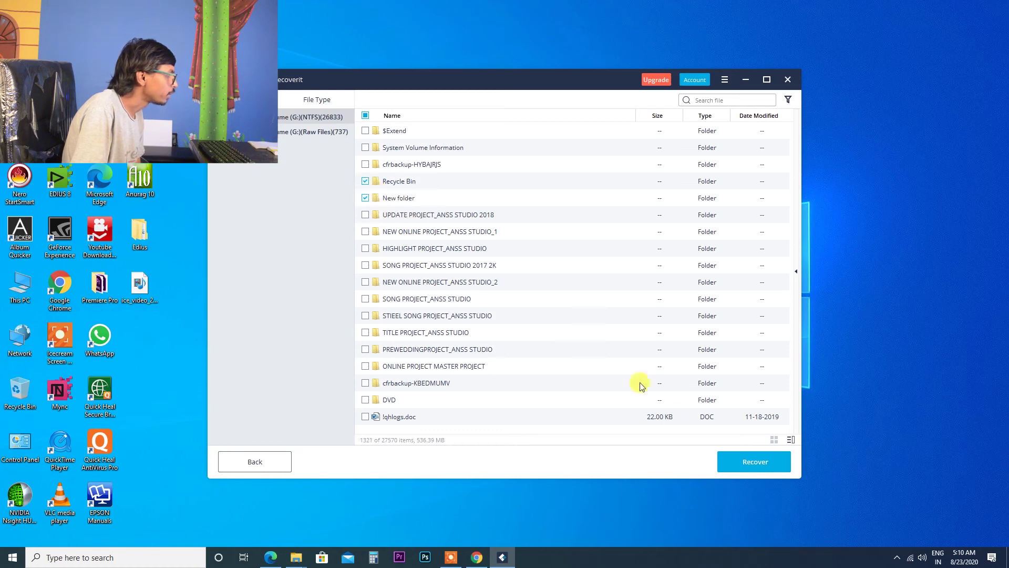
left_click(755, 457)
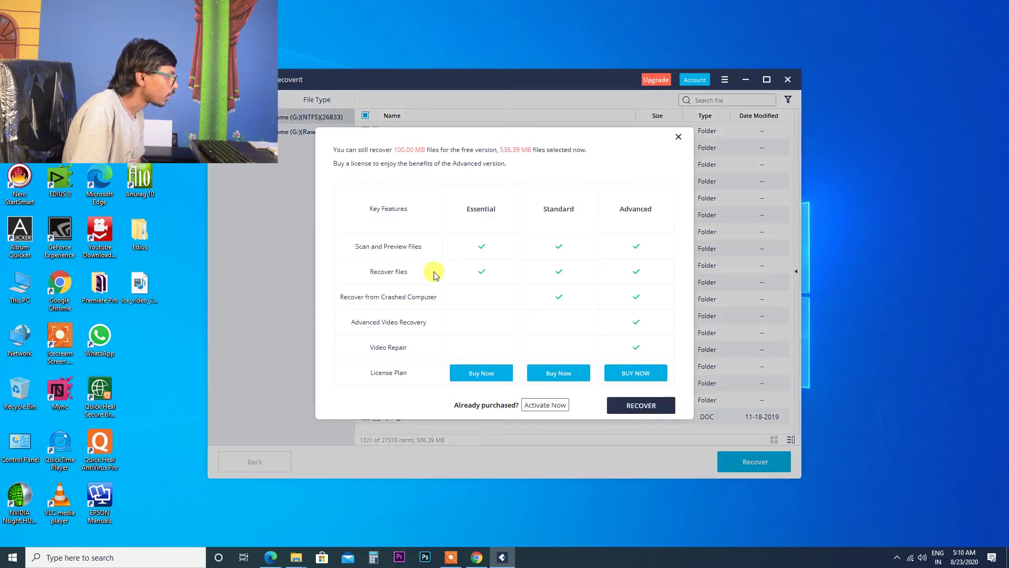
left_click(651, 411)
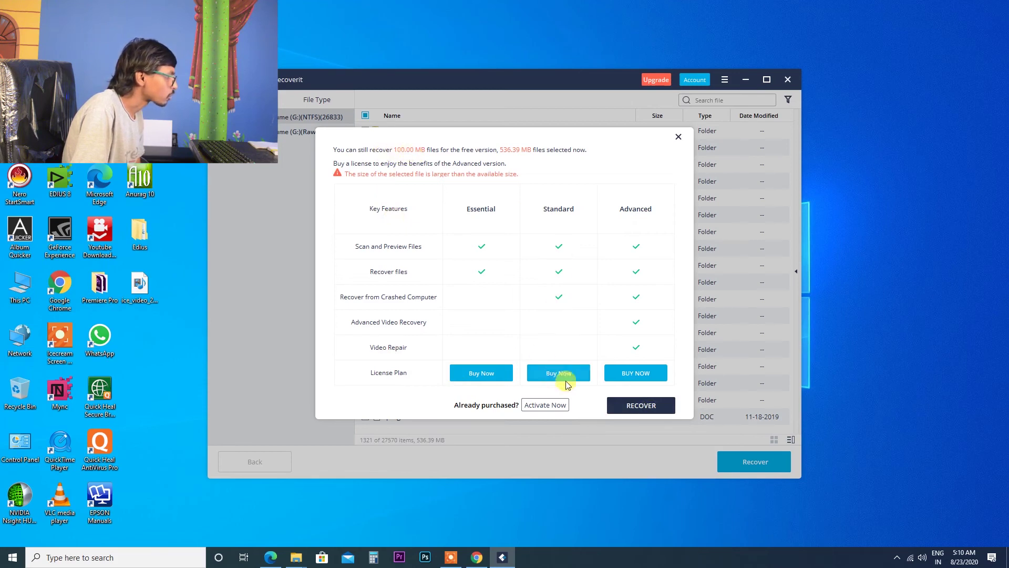
left_click(678, 137)
- Deselect New folder and Recycle Bin, select only lqhlogs.doc, and start recovering it with the free version
left_click(391, 417)
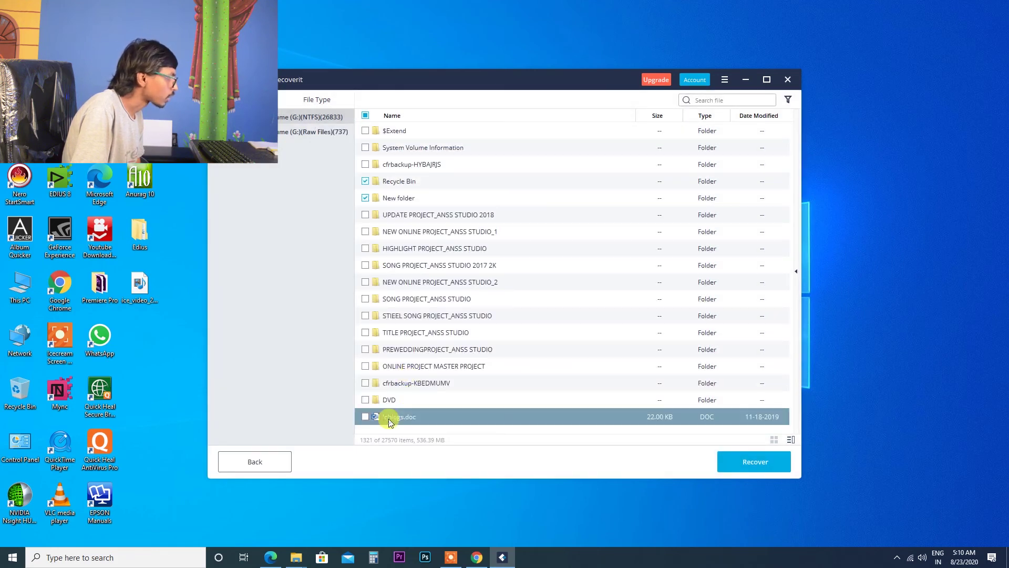
left_click(366, 198)
left_click(366, 181)
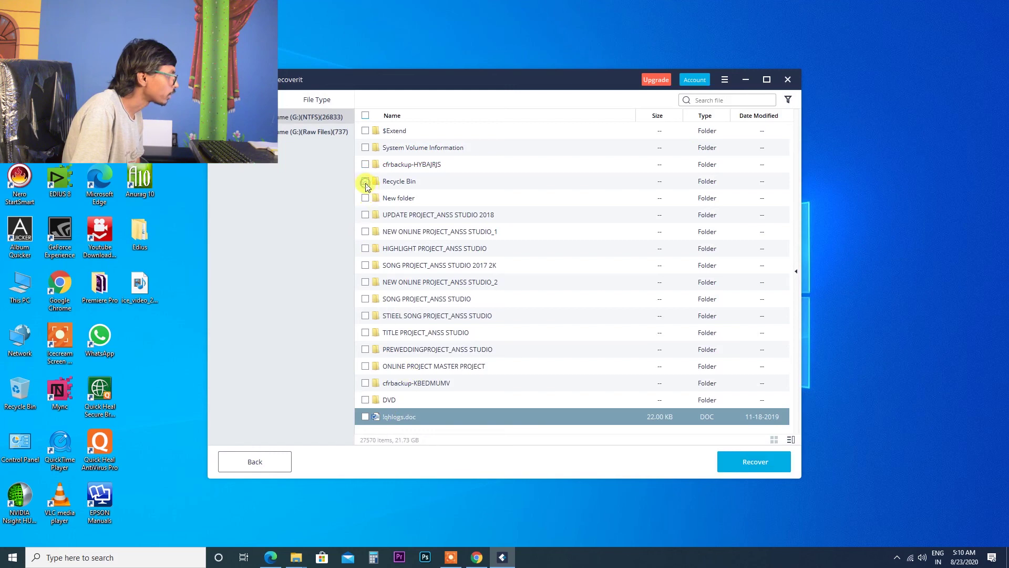
left_click(366, 417)
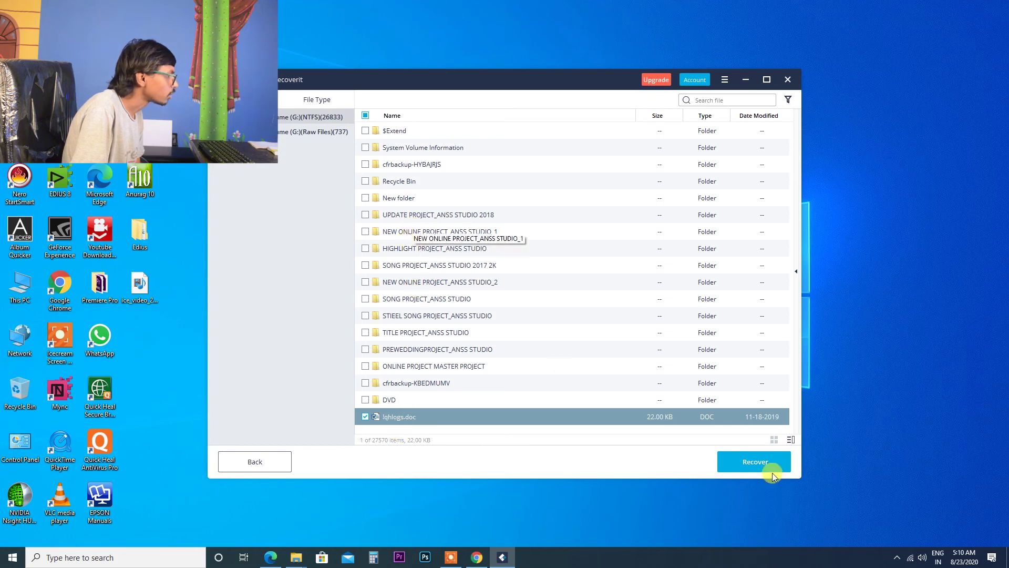
left_click(757, 461)
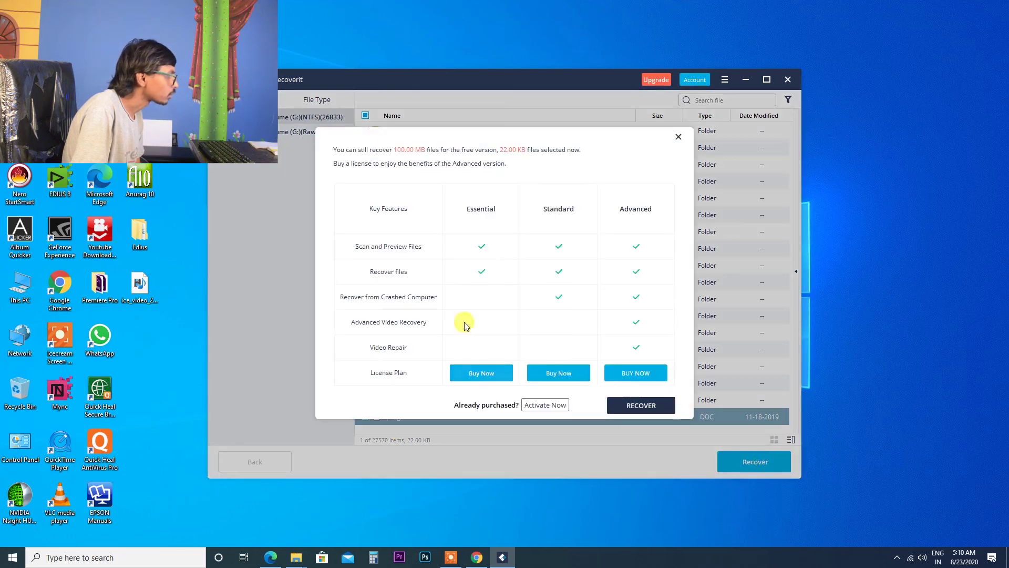
left_click(647, 405)
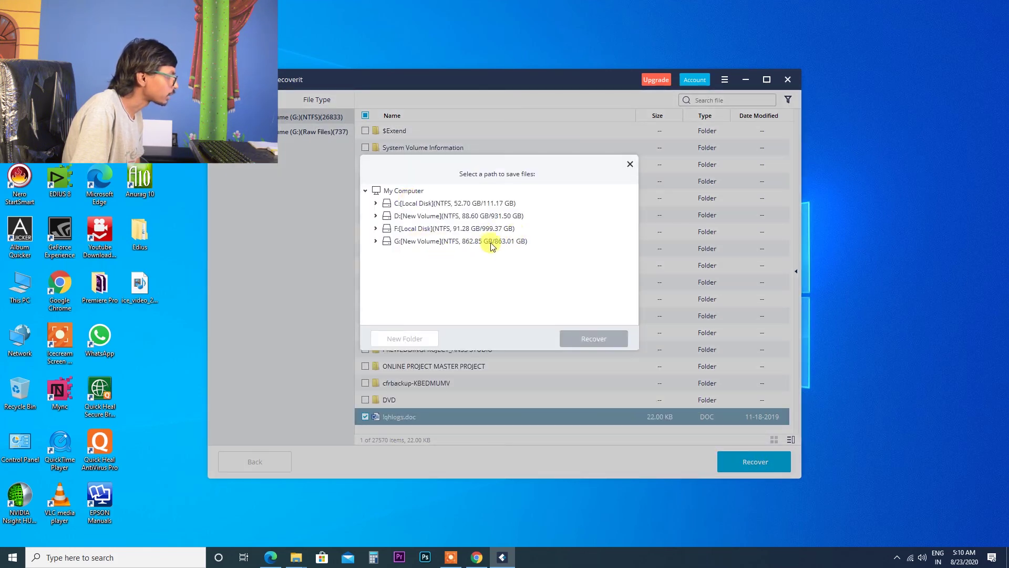
- Create a folder named r on New Volume (G:) and save the recovered file there, keeping the same drive
left_click(376, 242)
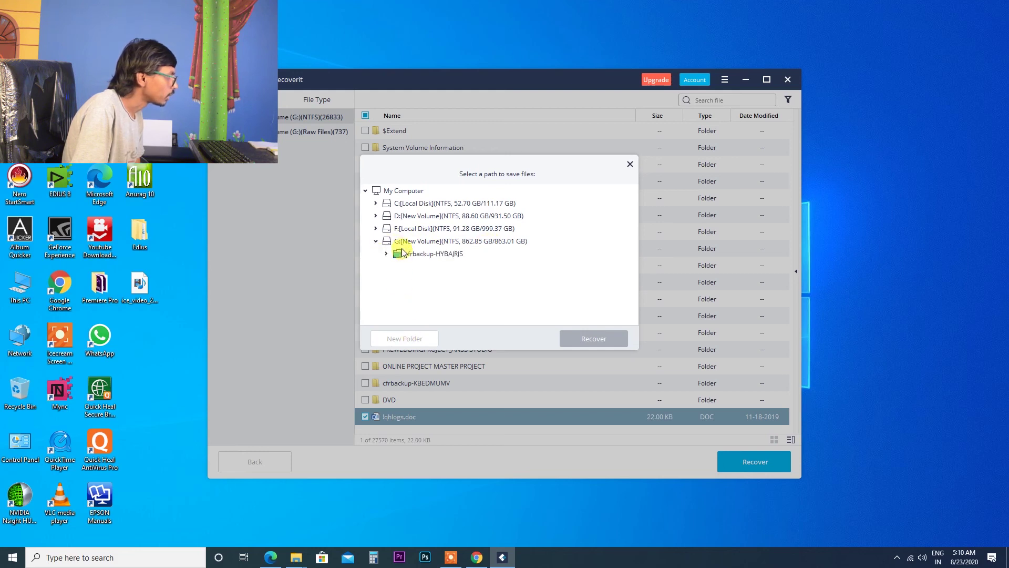
left_click(401, 240)
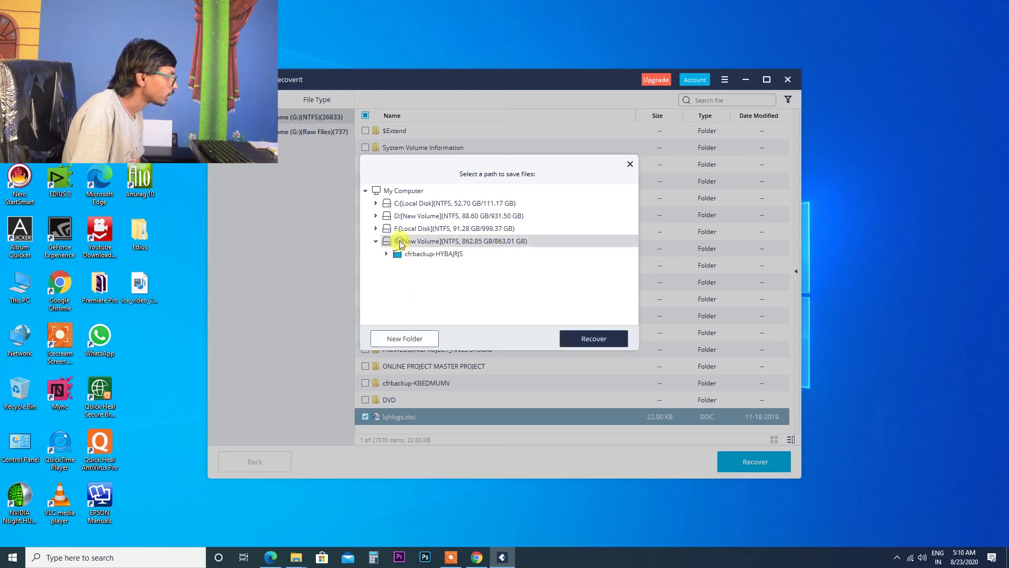
left_click(410, 341)
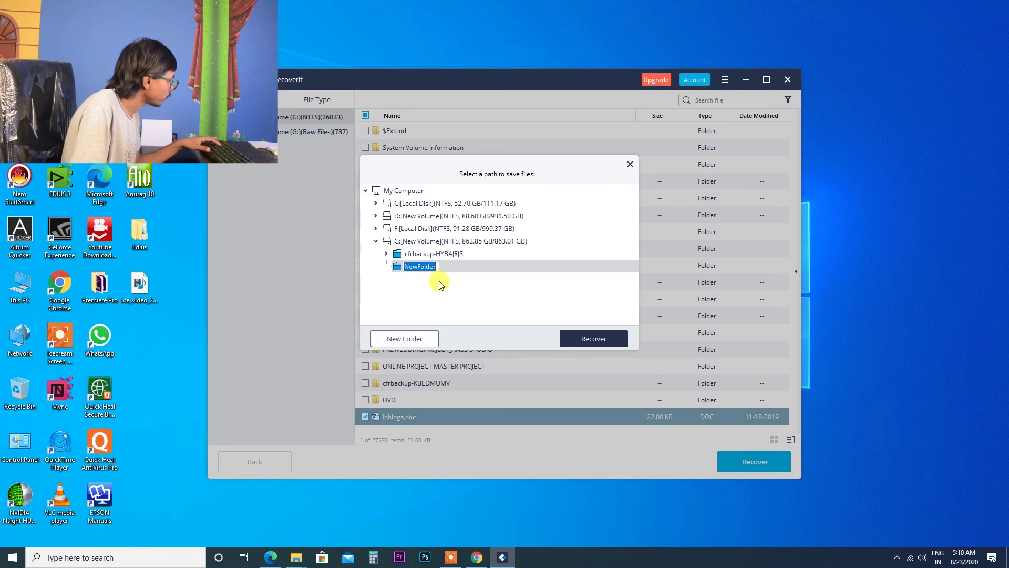
type("r")
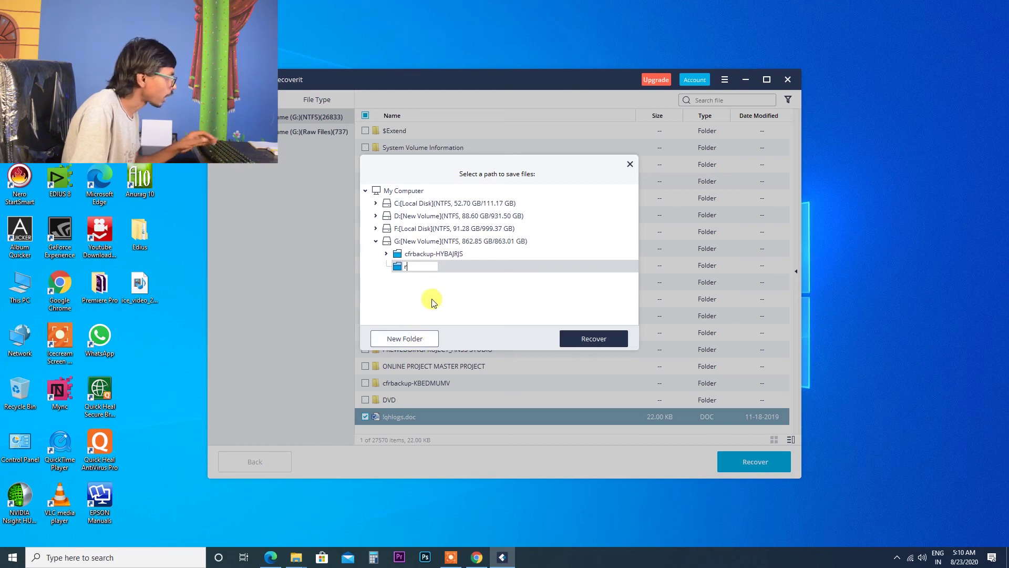
left_click(604, 339)
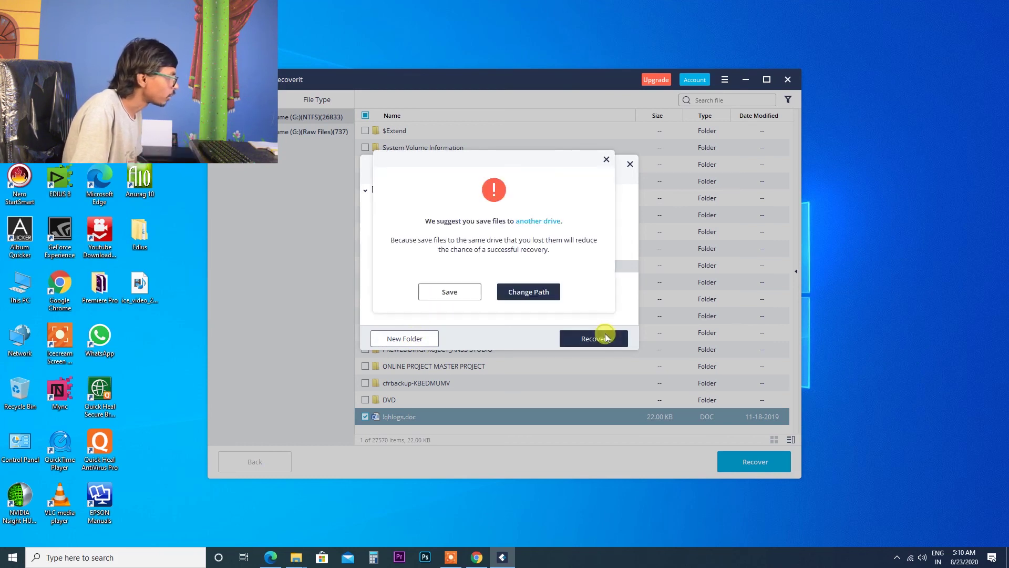
left_click(451, 292)
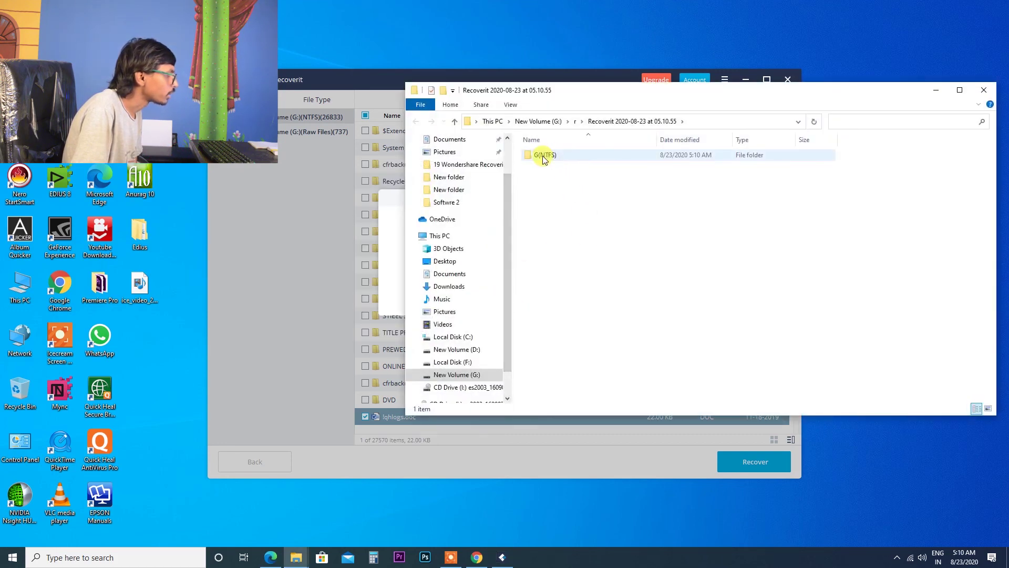
- Check the recovered document in the G(NTFS) folder, then close File Explorer and the recovery message
double_click(544, 156)
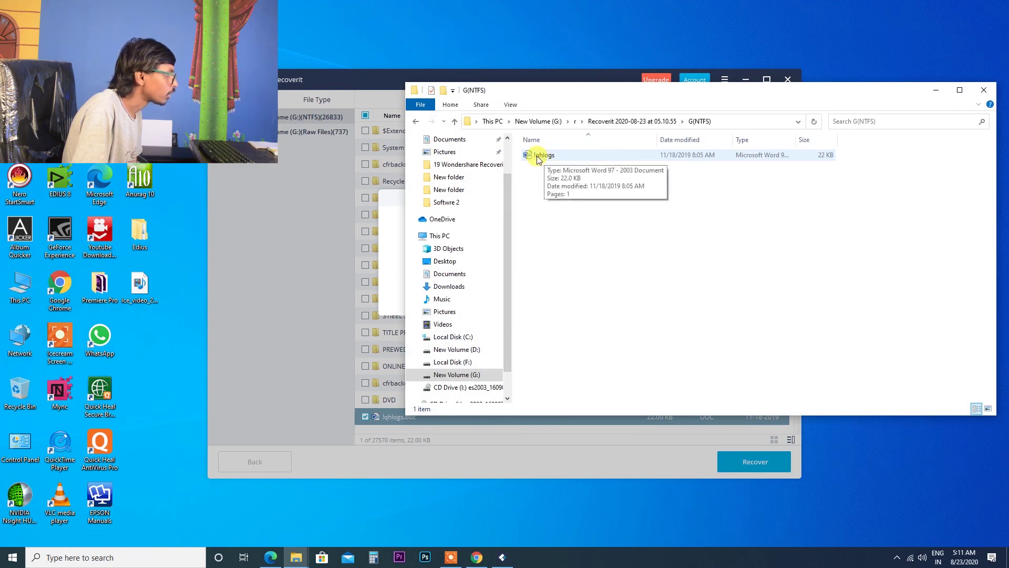
left_click(983, 94)
left_click(611, 198)
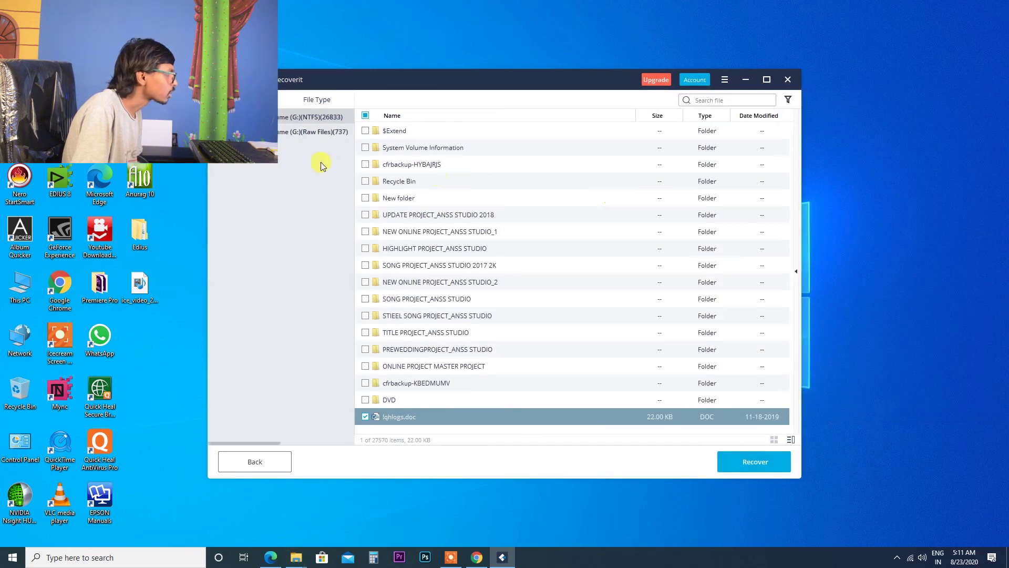
- Exit the scan results without saving them and return to the recovery location selection
left_click(266, 460)
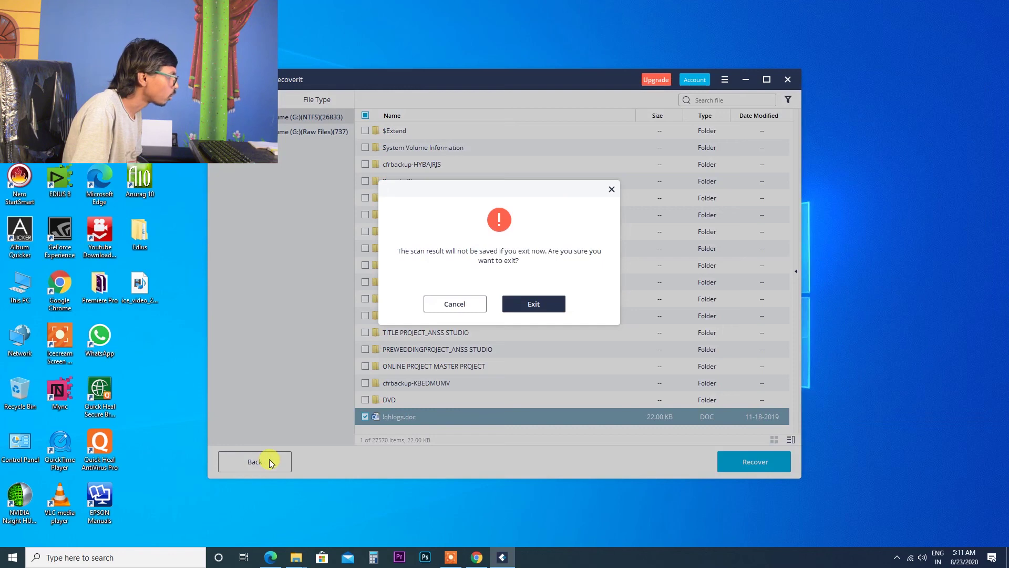
left_click(465, 305)
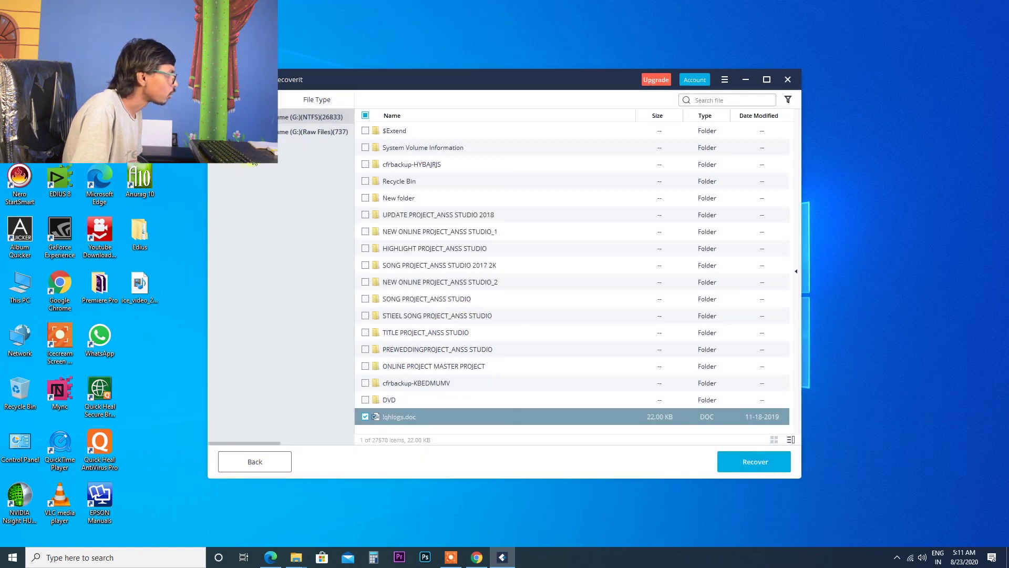
left_click(247, 459)
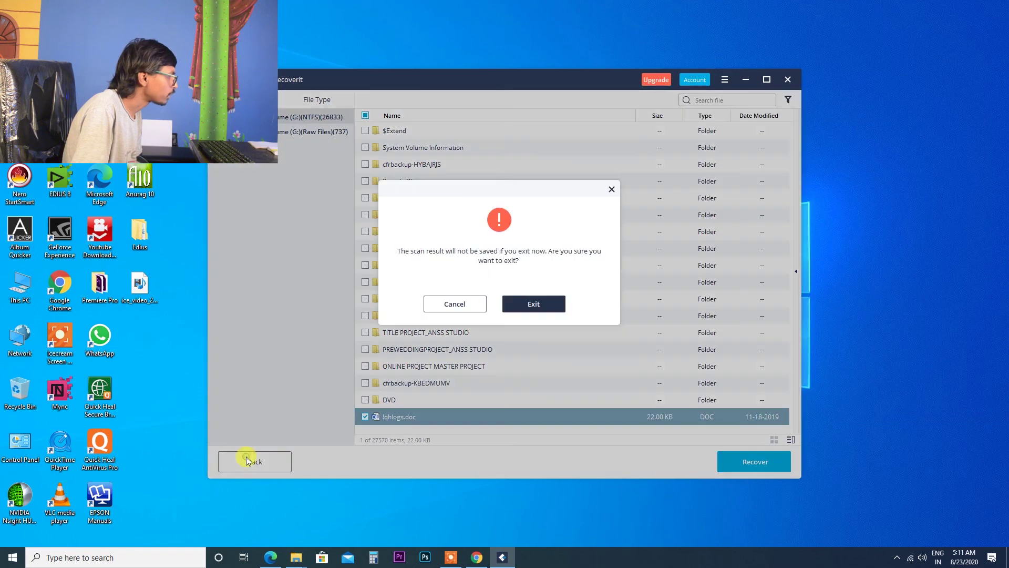
left_click(528, 304)
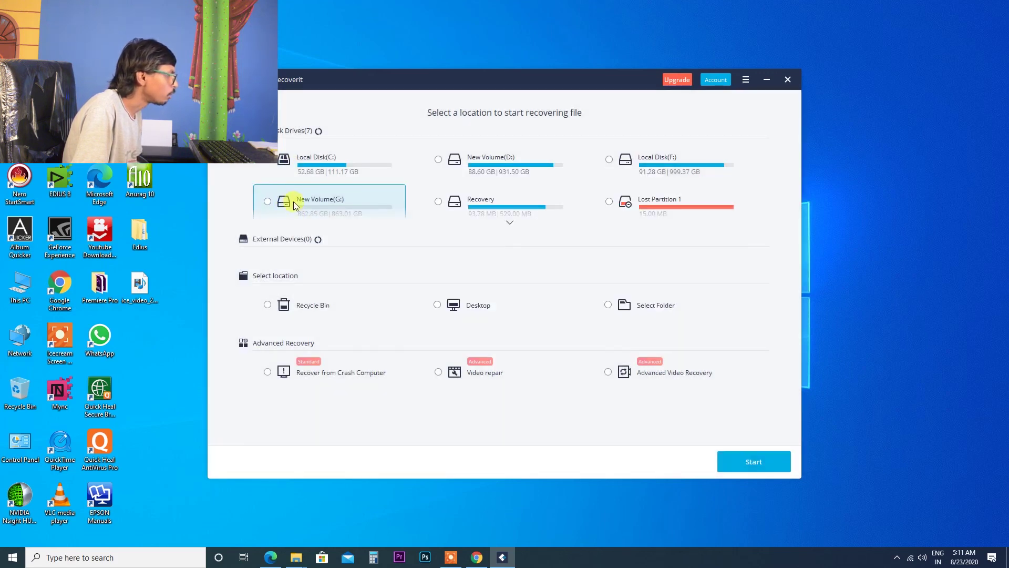
- Browse the folders on New Volume (G:) as a possible scan location and close the folder selection without choosing one
left_click(624, 306)
left_click(380, 298)
scroll(522, 270, "down", 1)
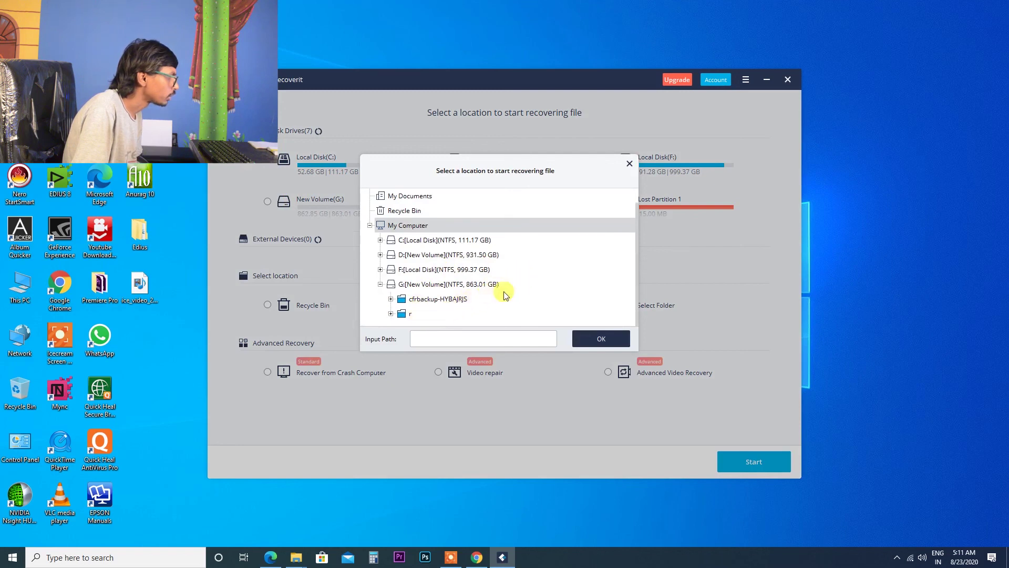
left_click(629, 163)
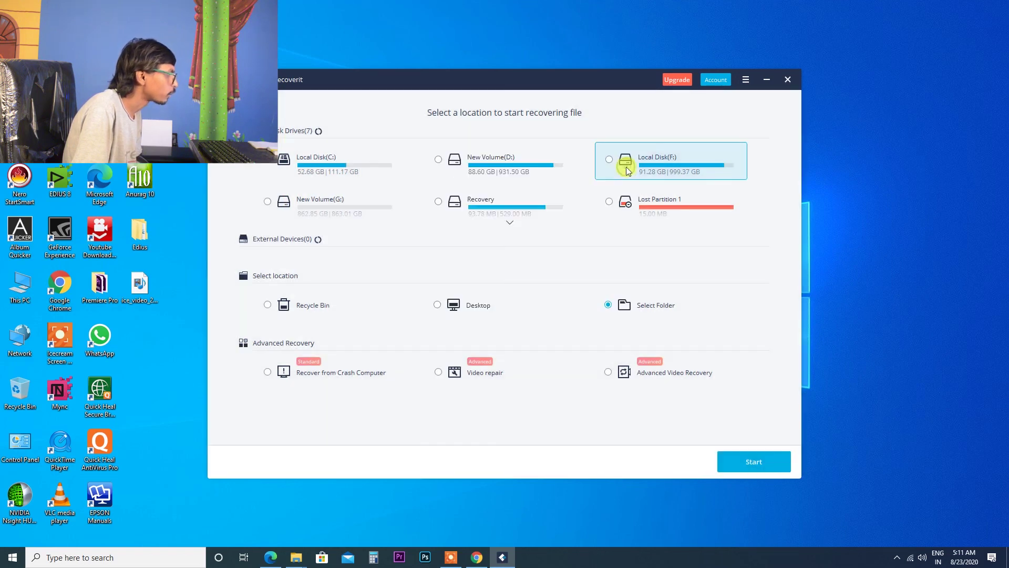